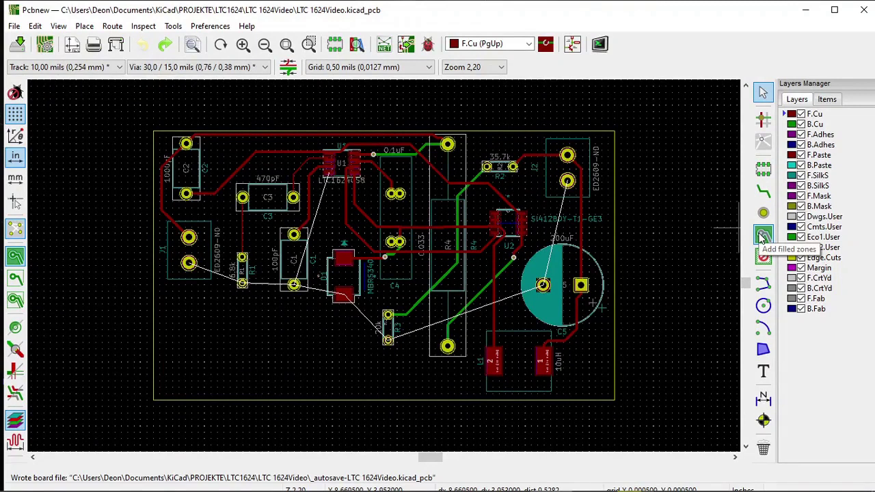
Start a filled copper zone at the board's lower-left corner to bring up Copper Zone Properties.
{"action": "left_click", "coordinate": [763, 236]}
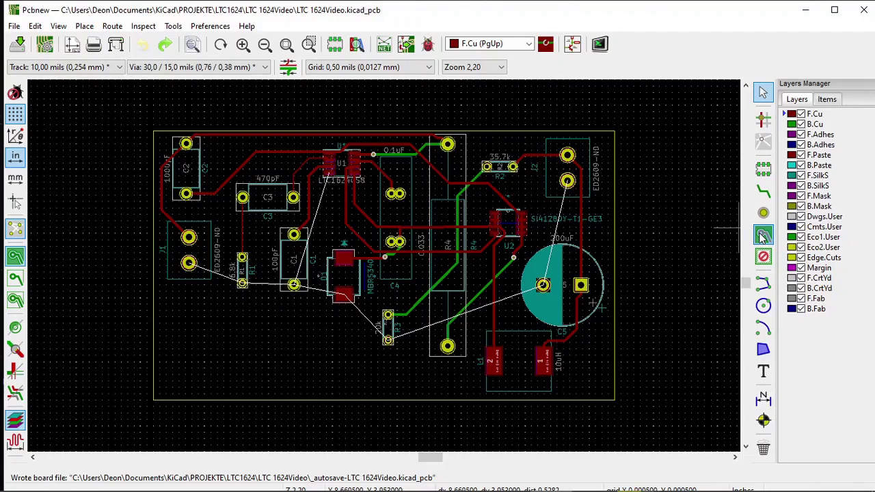
{"action": "left_click", "coordinate": [764, 235]}
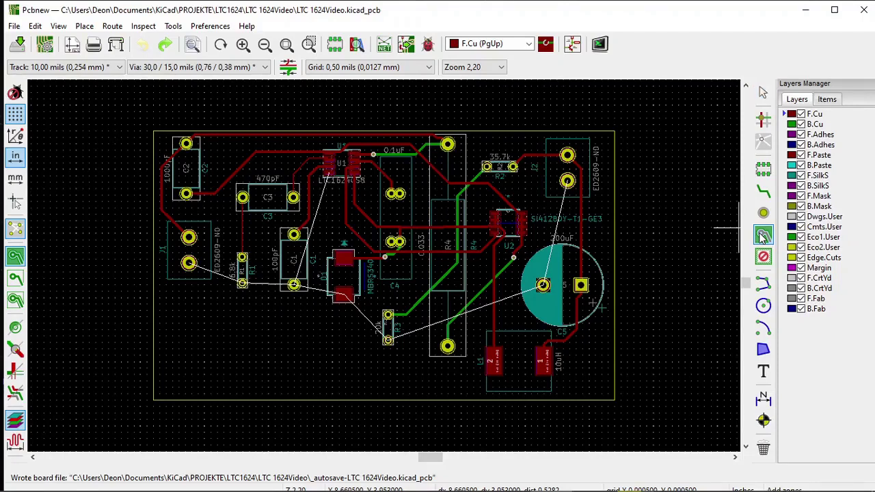
{"action": "left_click", "coordinate": [143, 408]}
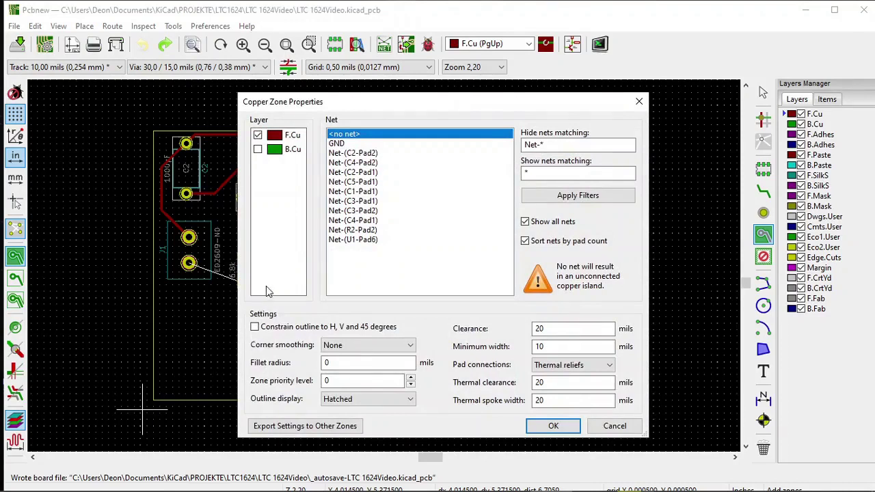
Put the new zone on F.Cu connected to the GND net and confirm.
{"action": "left_click", "coordinate": [292, 135]}
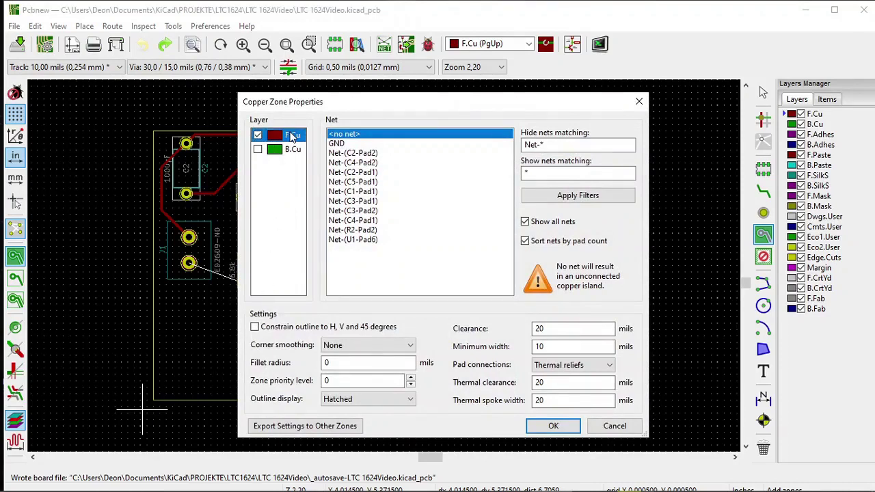
{"action": "left_click", "coordinate": [340, 145]}
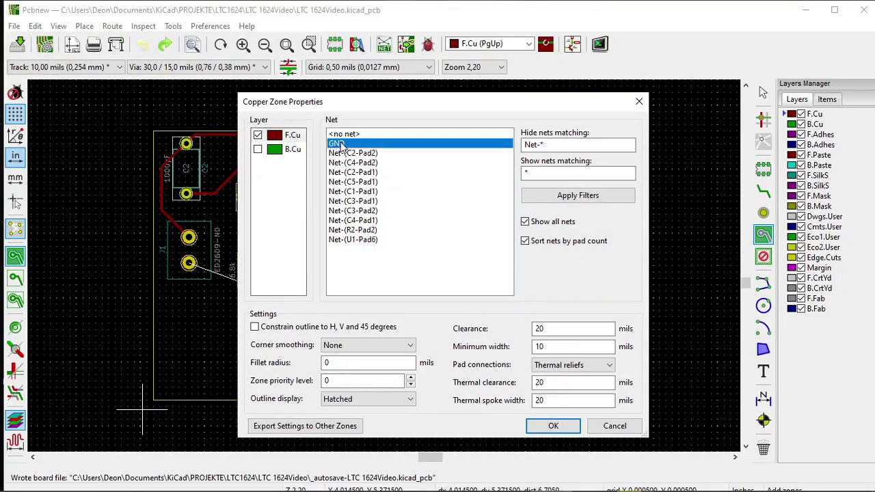
{"action": "left_click", "coordinate": [537, 430]}
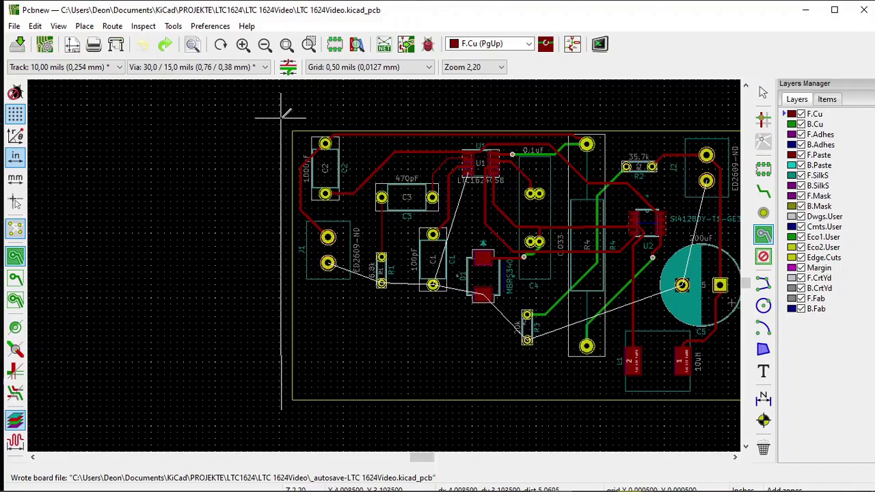
Trace the zone through the upper-left, upper-right, lower-right and lower-left corners to fill the front GND pour.
{"action": "left_click", "coordinate": [281, 117]}
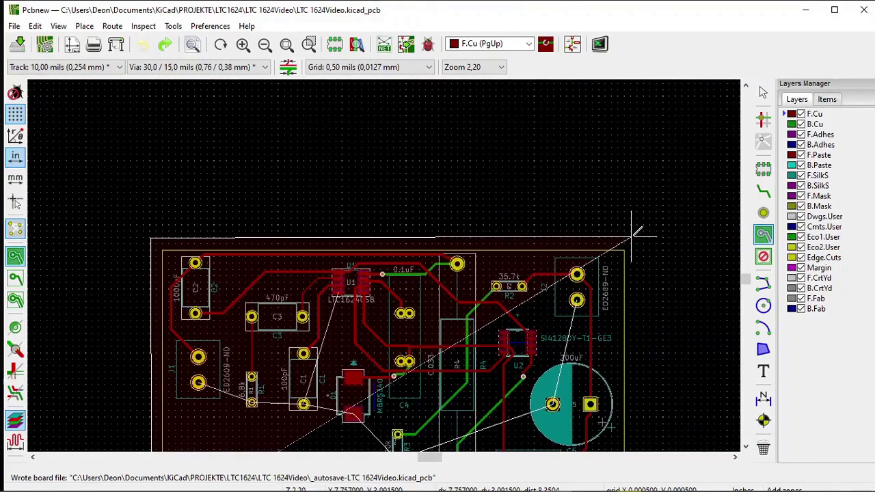
{"action": "left_click", "coordinate": [632, 237]}
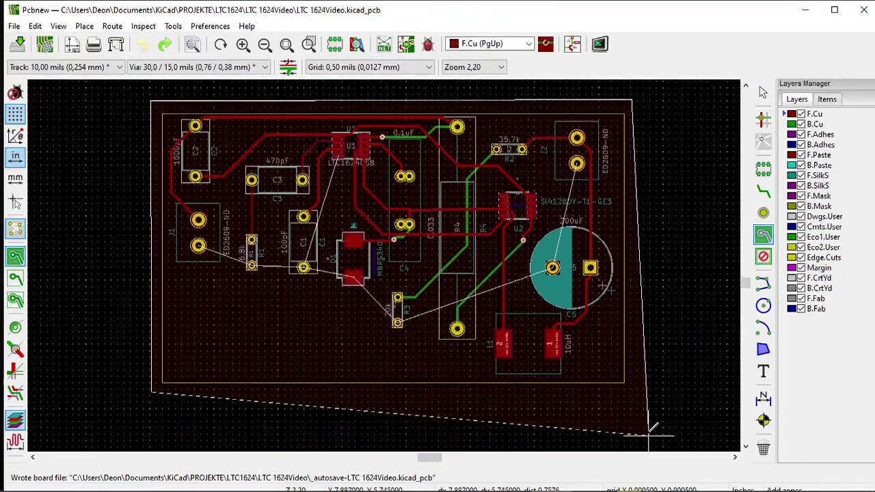
{"action": "left_click", "coordinate": [632, 375]}
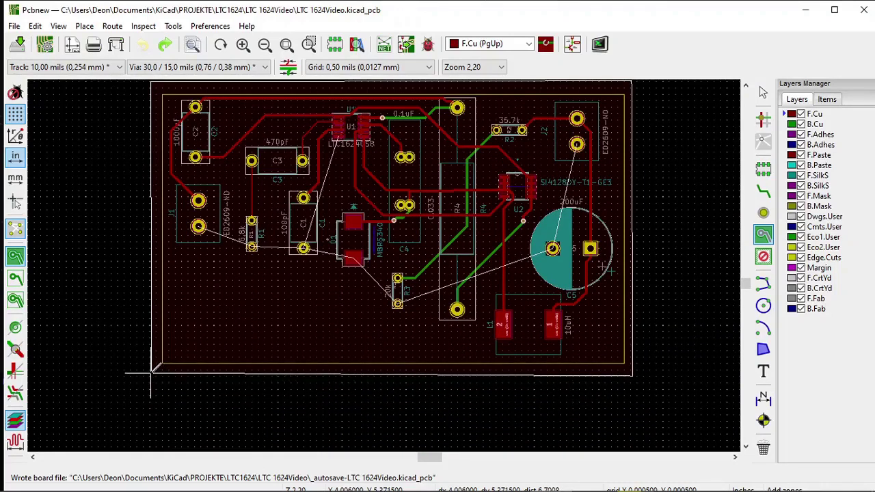
{"action": "double_click", "coordinate": [152, 373]}
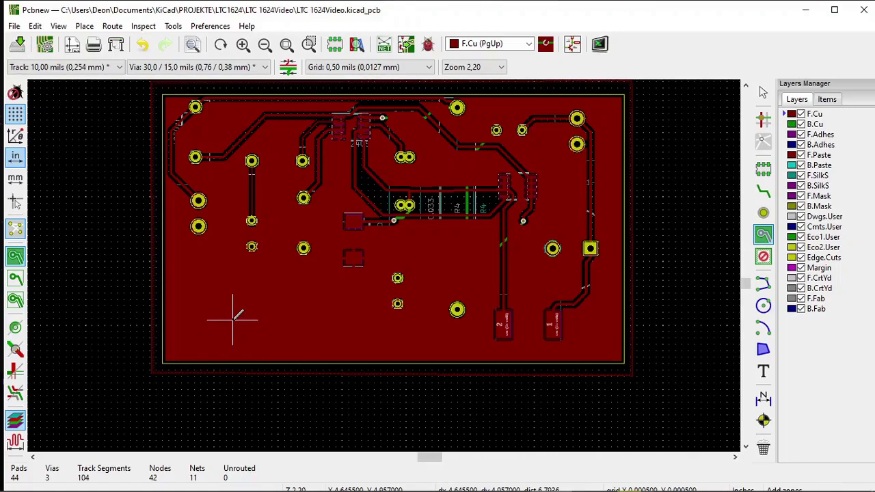
Undo the last change, make B.Cu active with F.Cu hidden, and start a zone at the lower-left corner.
{"action": "key", "text": "ctrl+z"}
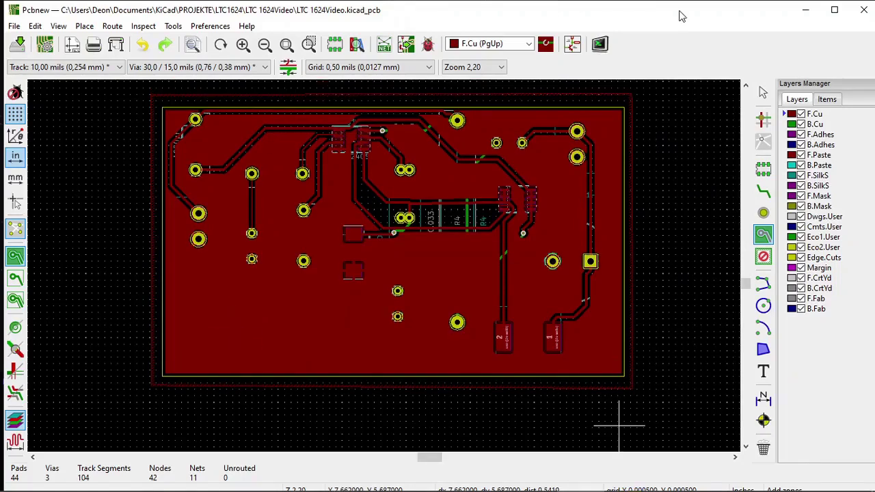
{"action": "left_click", "coordinate": [787, 125]}
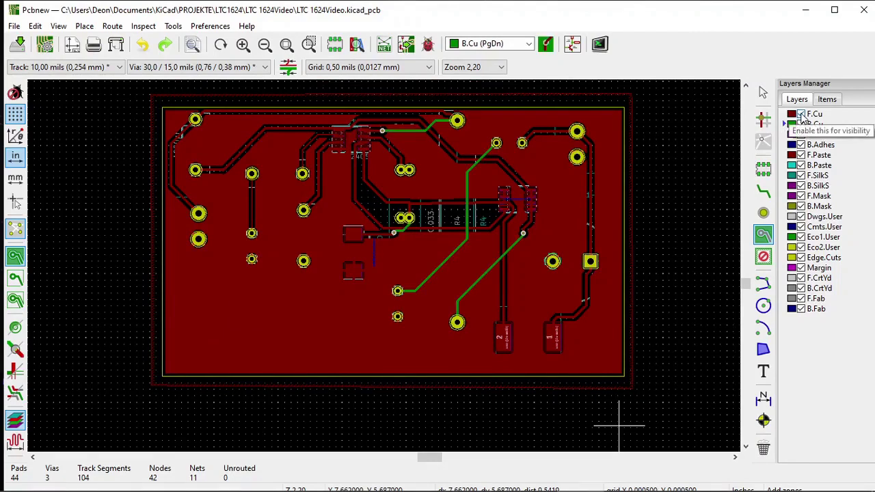
{"action": "left_click", "coordinate": [802, 116]}
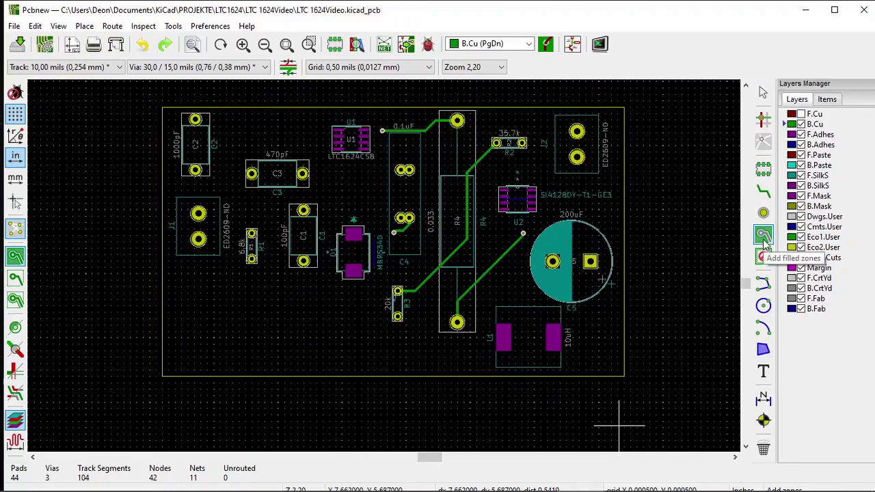
{"action": "left_click", "coordinate": [763, 238]}
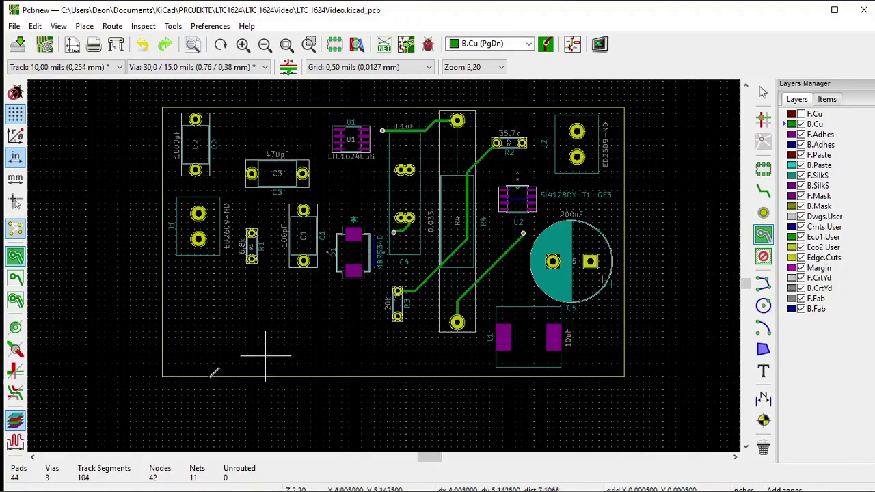
{"action": "left_click", "coordinate": [150, 382]}
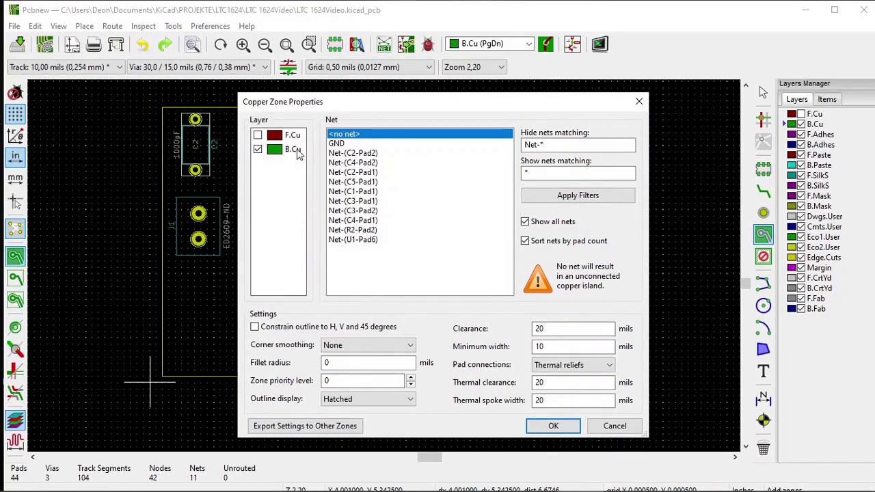
Set the second zone to the B.Cu layer and the GND net, and confirm.
{"action": "left_click", "coordinate": [295, 152]}
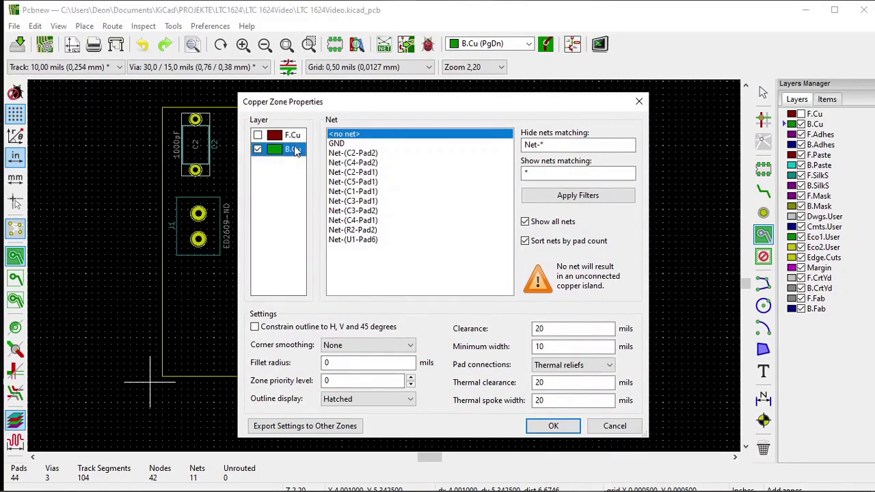
{"action": "left_click", "coordinate": [339, 143]}
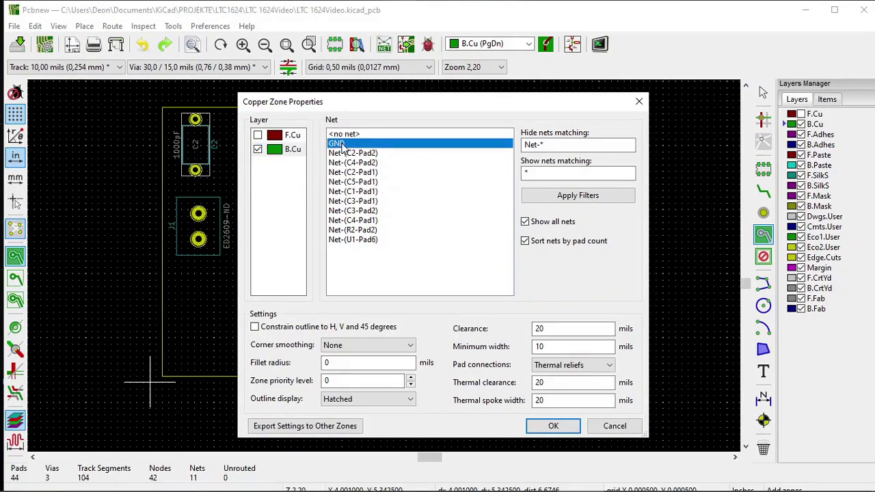
{"action": "left_click", "coordinate": [570, 429]}
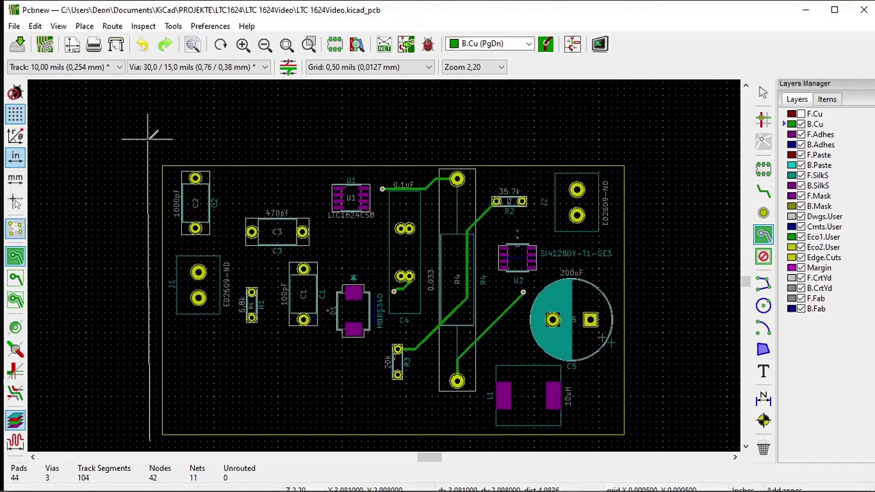
Outline the back zone through the upper-left, upper-right, bottom-right and bottom-left corners to fill it.
{"action": "left_click", "coordinate": [150, 149]}
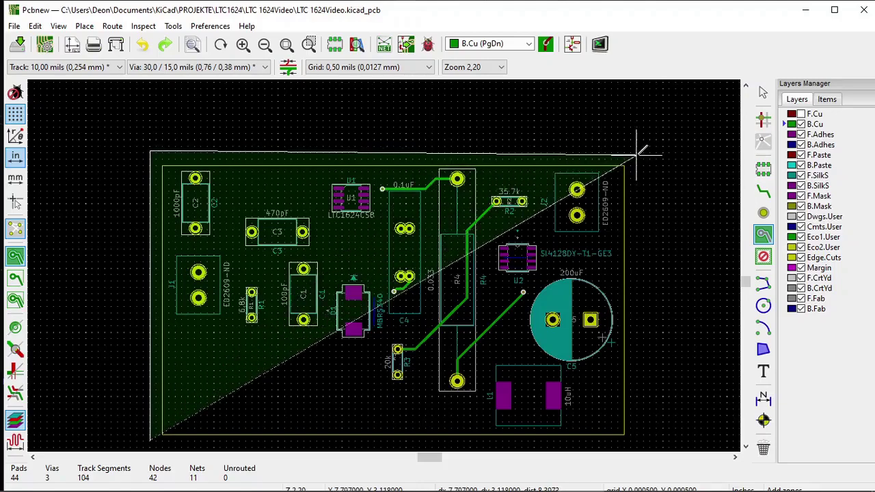
{"action": "left_click", "coordinate": [636, 163]}
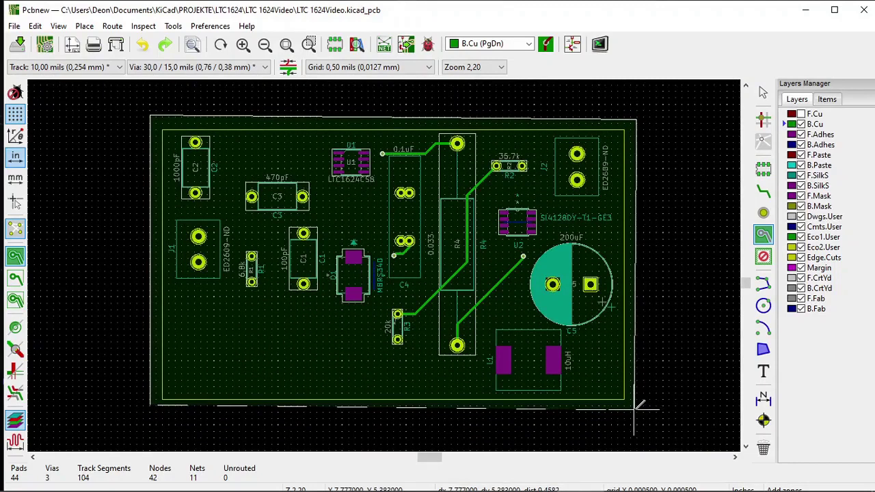
{"action": "left_click", "coordinate": [636, 407]}
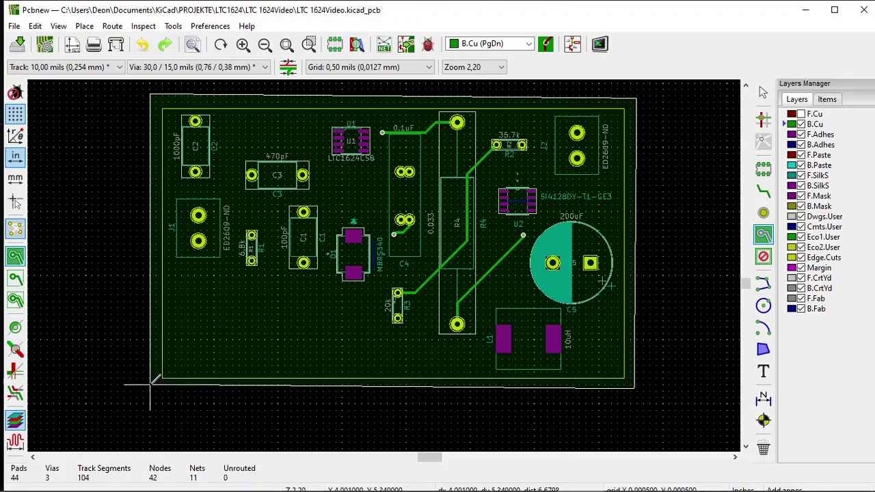
{"action": "double_click", "coordinate": [151, 387]}
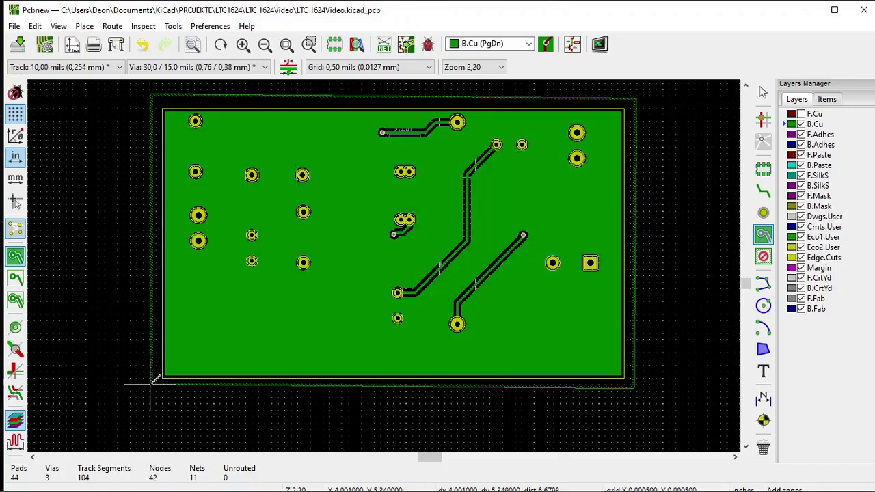
Show F.Cu again, make it active, and hide B.Cu to inspect the front GND fill.
{"action": "left_click", "coordinate": [801, 114]}
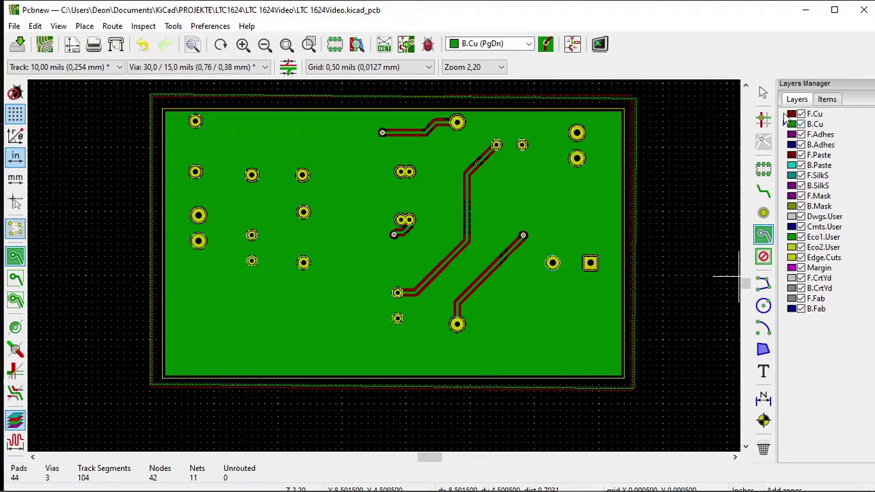
{"action": "left_click", "coordinate": [788, 114]}
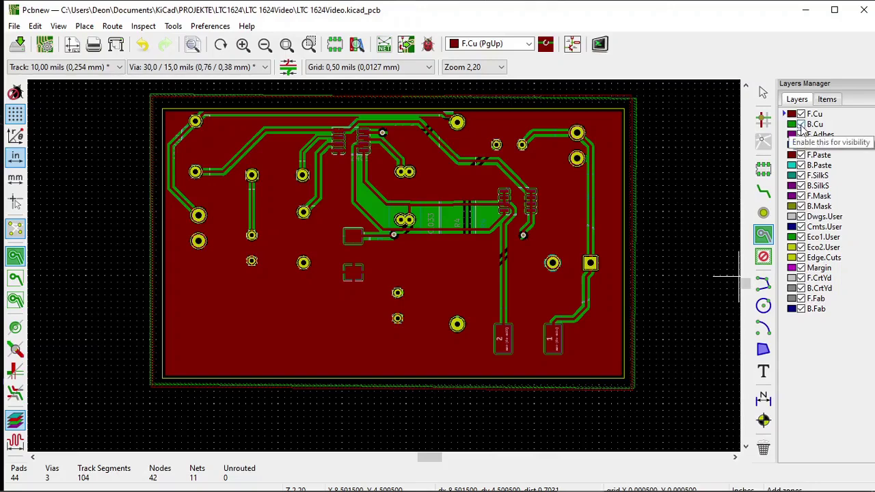
{"action": "left_click", "coordinate": [802, 126]}
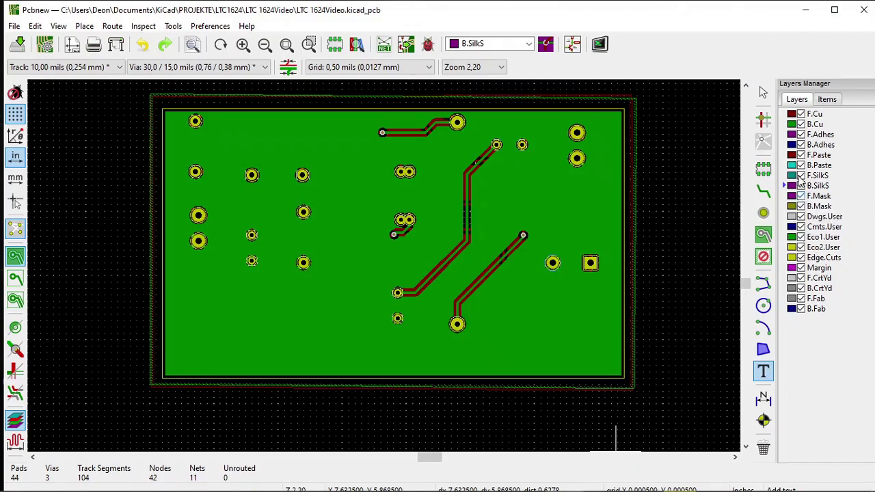
Make B.SilkS the working layer and start a text item near the board's bottom-right corner.
{"action": "left_click", "coordinate": [786, 114]}
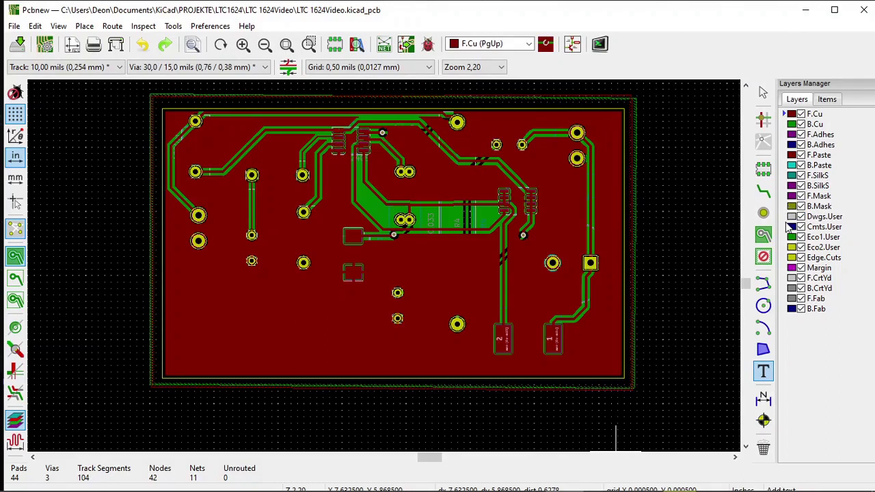
{"action": "left_click", "coordinate": [785, 186]}
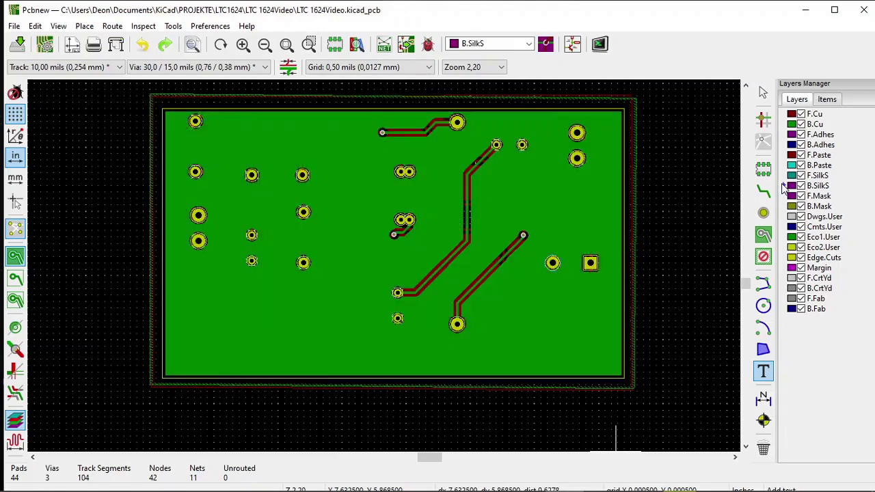
{"action": "left_click", "coordinate": [770, 370]}
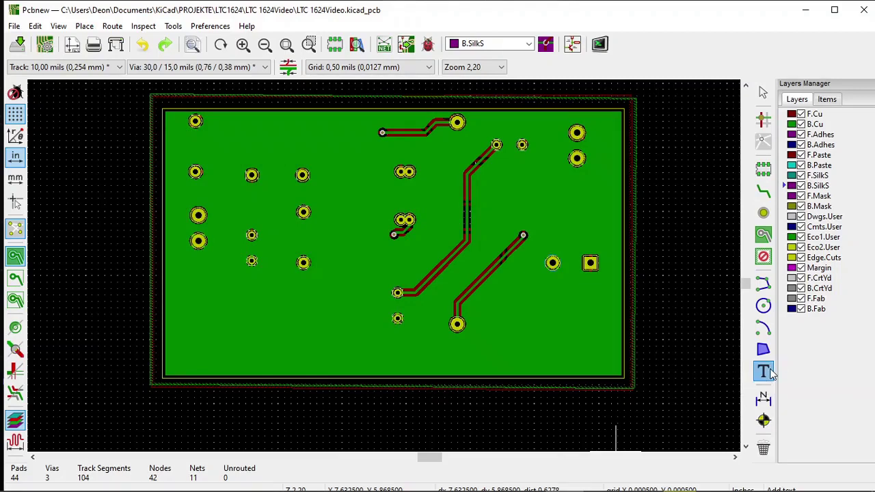
{"action": "left_click", "coordinate": [605, 367]}
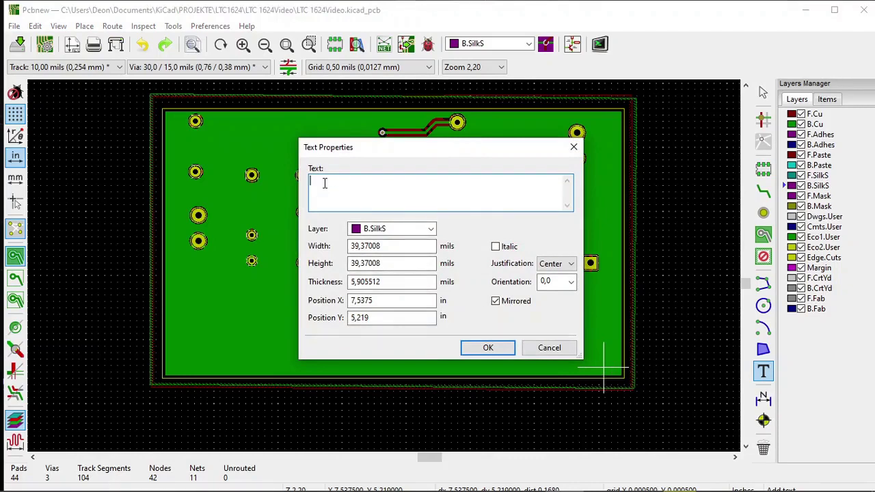
Enter 'V-01' as the text and place it at the board's bottom-right corner.
{"action": "type", "text": "V-01"}
{"action": "left_click", "coordinate": [488, 347]}
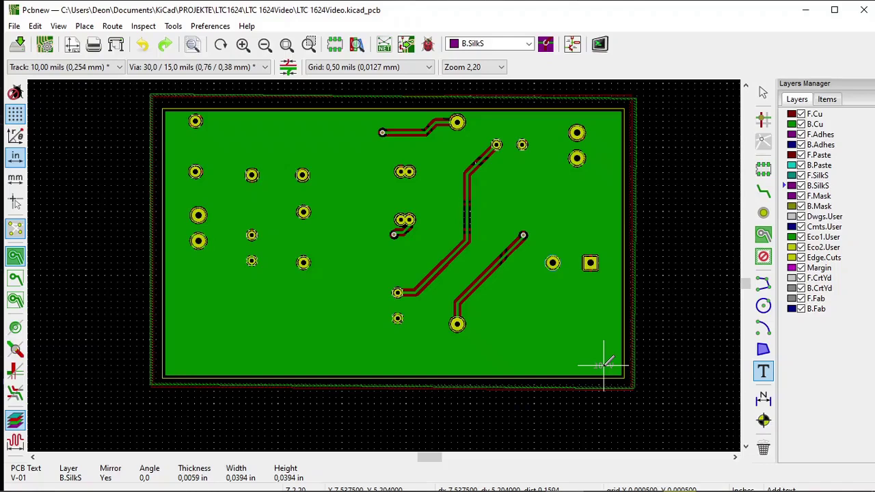
{"action": "left_click", "coordinate": [603, 366]}
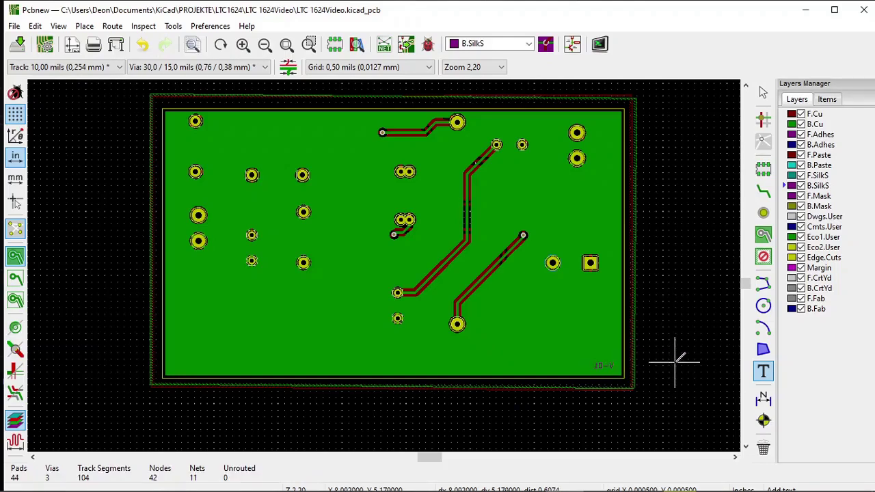
{"action": "right_click", "coordinate": [675, 363]}
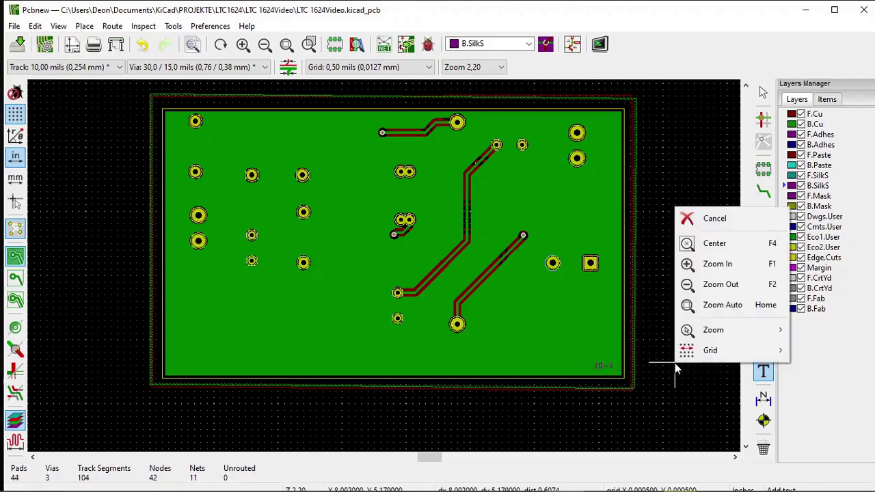
{"action": "left_click", "coordinate": [671, 145]}
{"action": "left_click", "coordinate": [670, 146]}
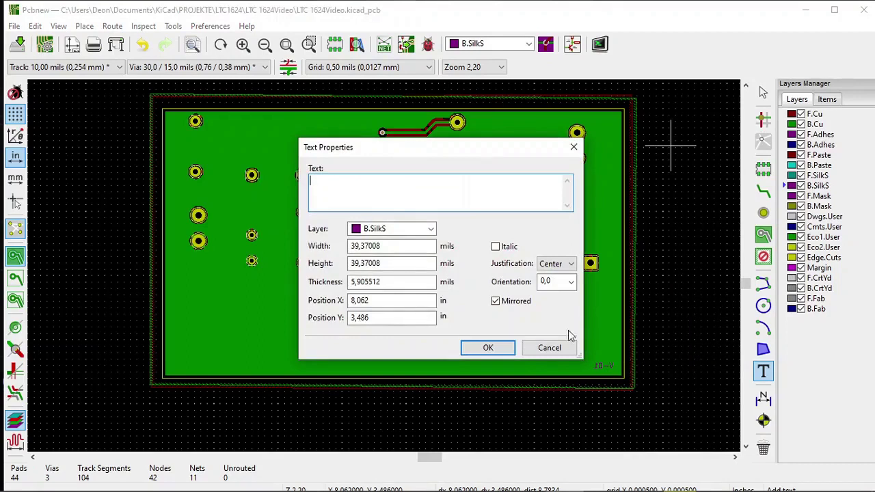
{"action": "left_click", "coordinate": [550, 347]}
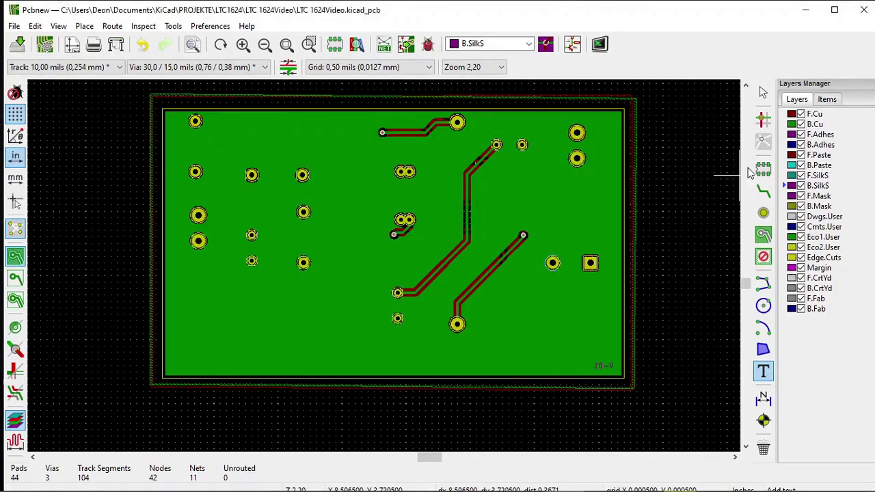
{"action": "left_click", "coordinate": [803, 115]}
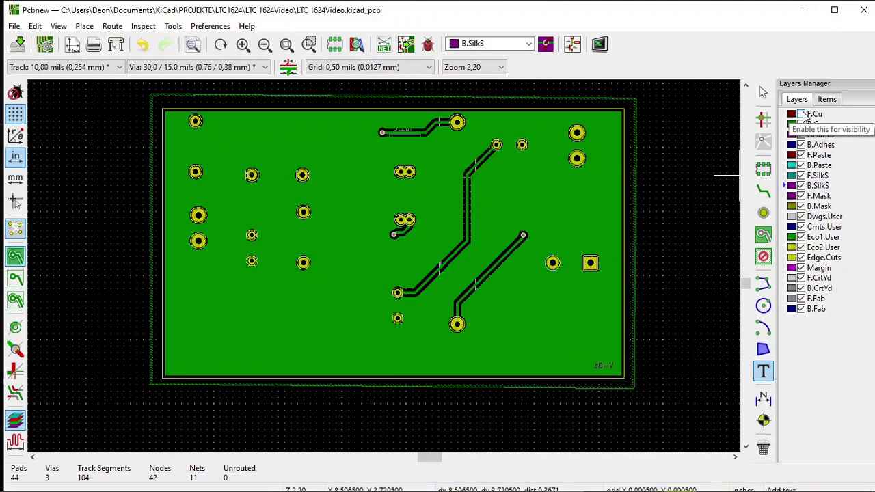
{"action": "left_click", "coordinate": [802, 124]}
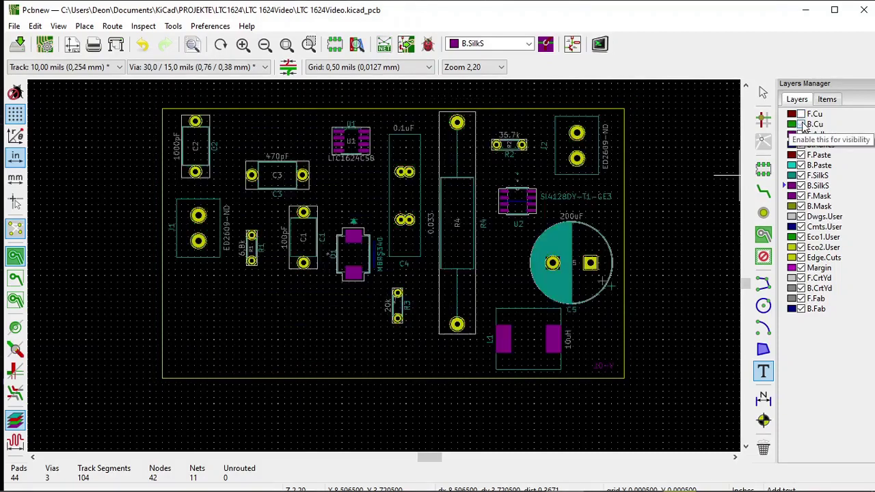
{"action": "left_click", "coordinate": [802, 125]}
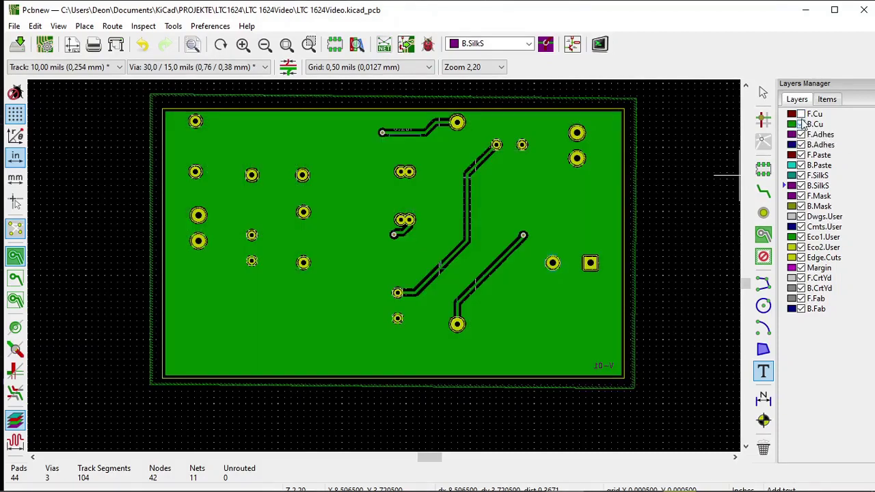
{"action": "left_click", "coordinate": [802, 115]}
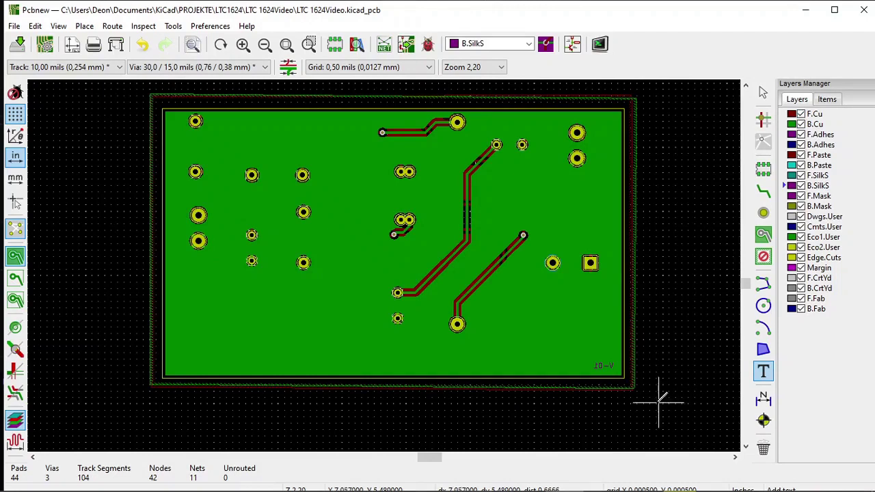